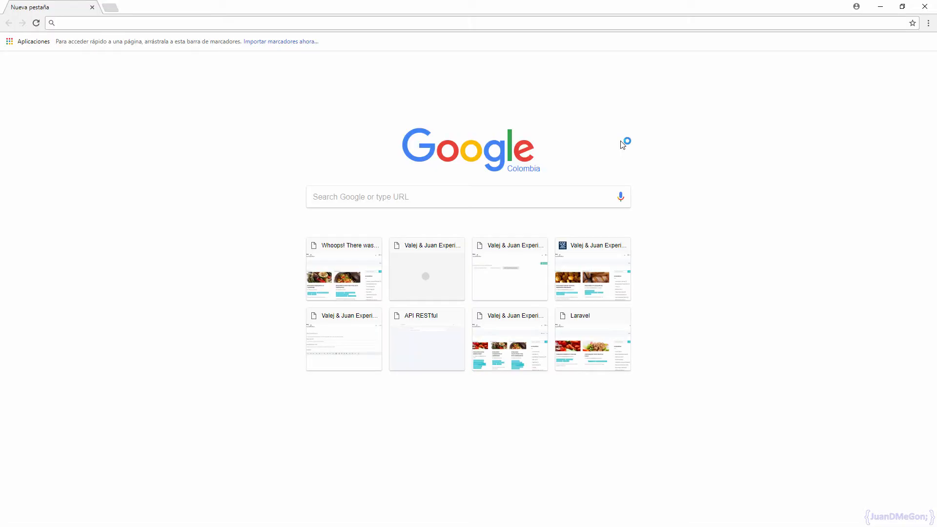
Step: Search the web for netbeans, open the official NetBeans site and go to the NetBeans IDE 8.2 download page
type("net")
key("Return")
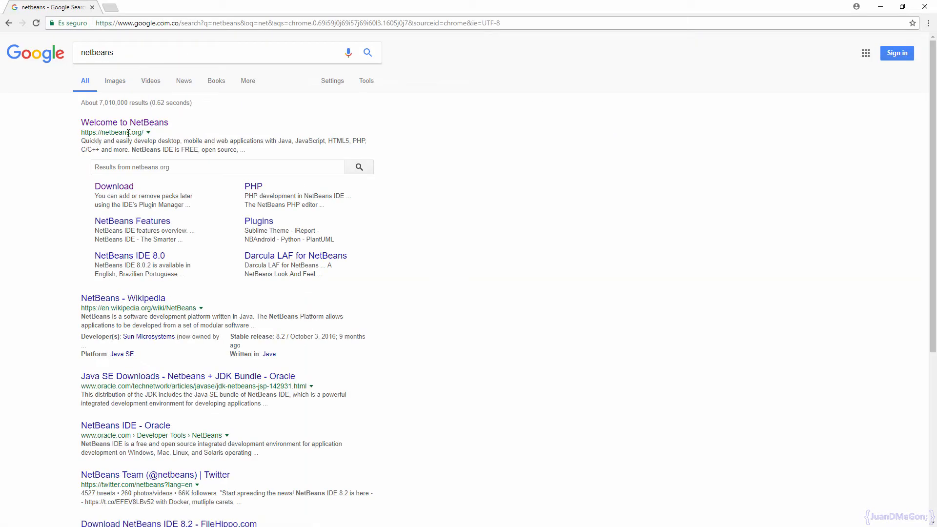
left_click(130, 123)
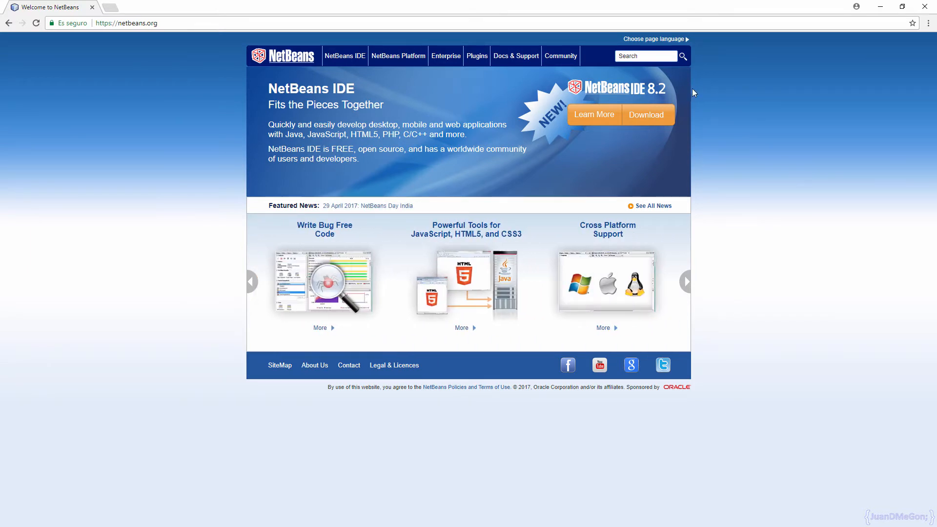
left_click(648, 123)
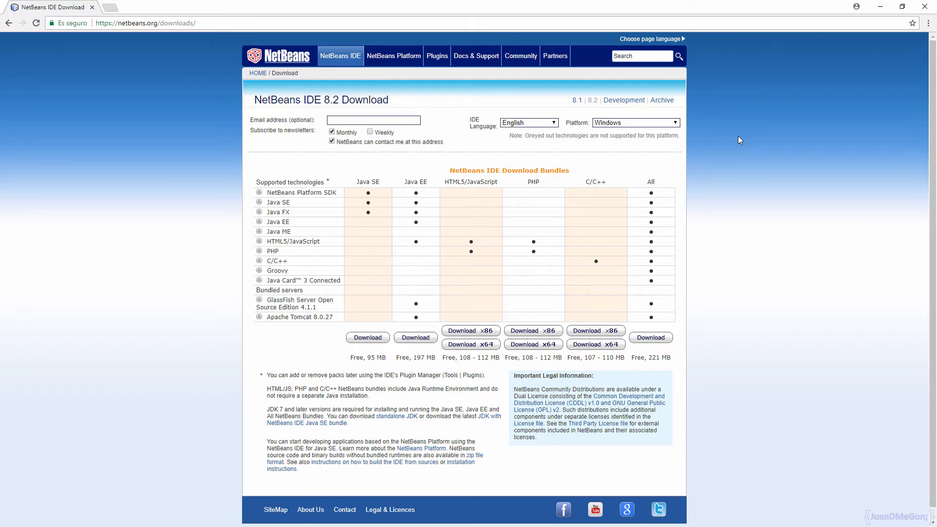
Step: Examine the Java SE, Java EE and All columns in the table of download bundles
double_click(363, 182)
left_click_drag(378, 185, 427, 168)
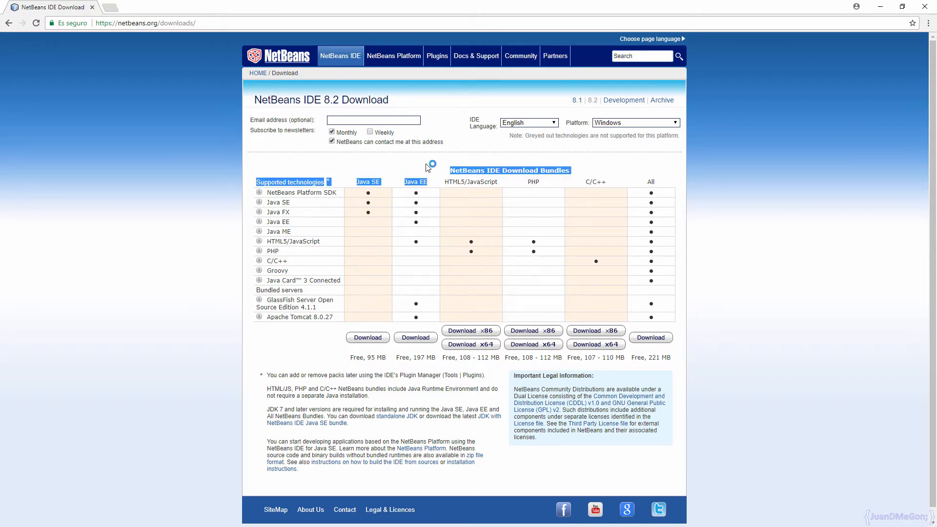
left_click(427, 168)
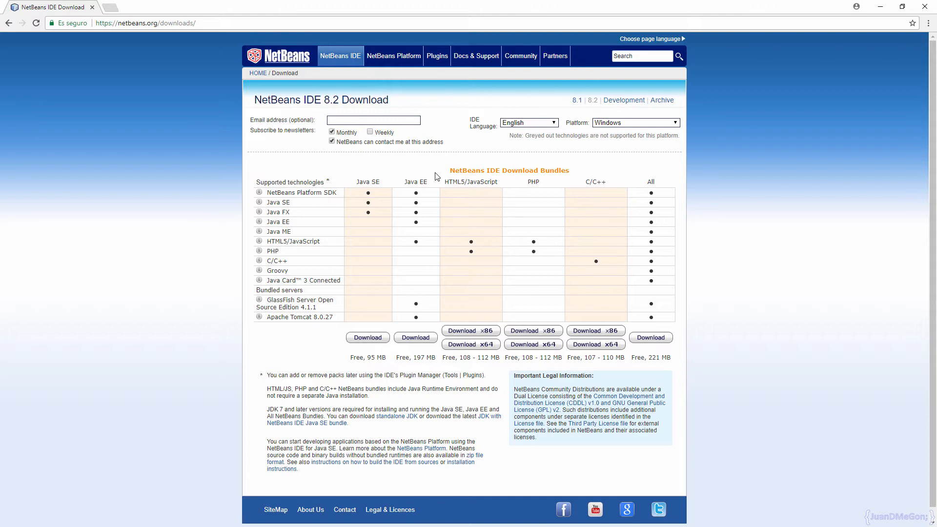
double_click(652, 183)
scroll(654, 195, "down", 1)
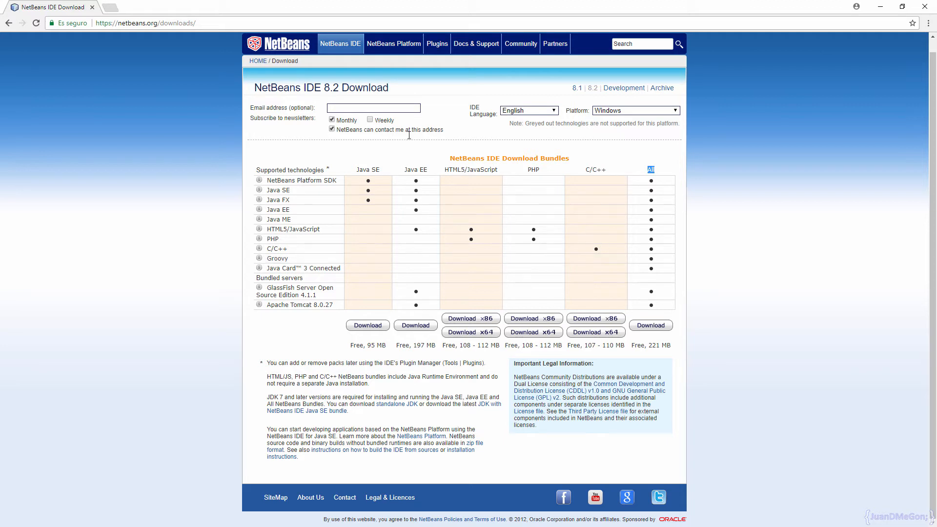
mouse_move(354, 155)
left_mouse_down()
mouse_move(375, 176)
mouse_move(358, 171)
mouse_move(364, 159)
left_mouse_up()
left_click(380, 172)
Step: Set the IDE language of the download to Español
left_click(540, 112)
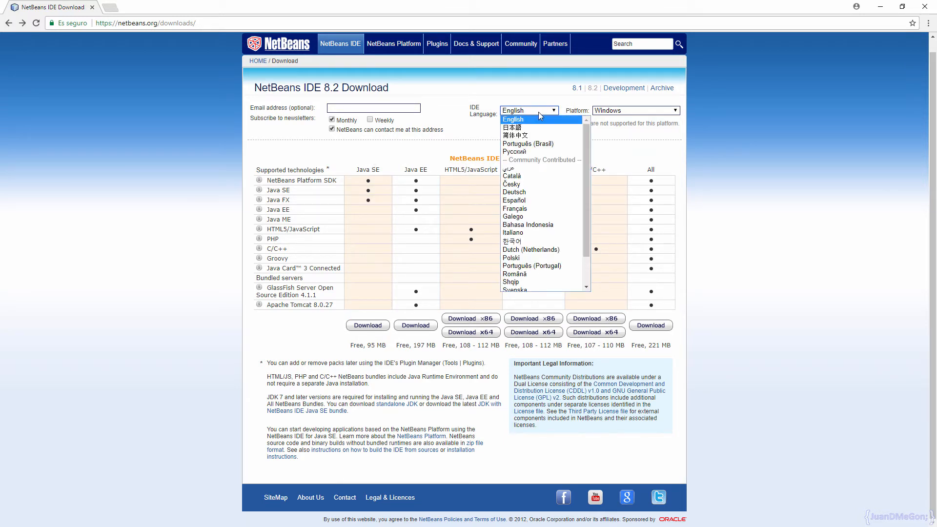
scroll(540, 166, "down", 2)
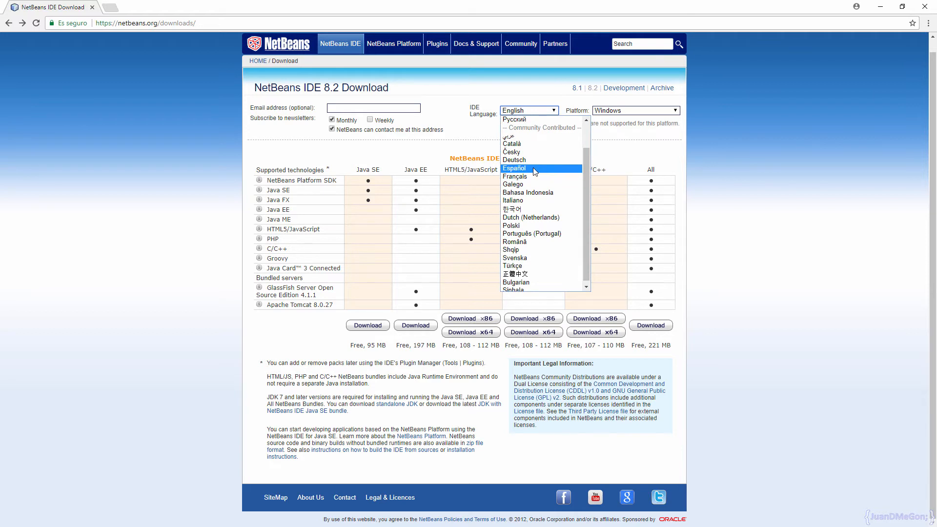
left_click(539, 168)
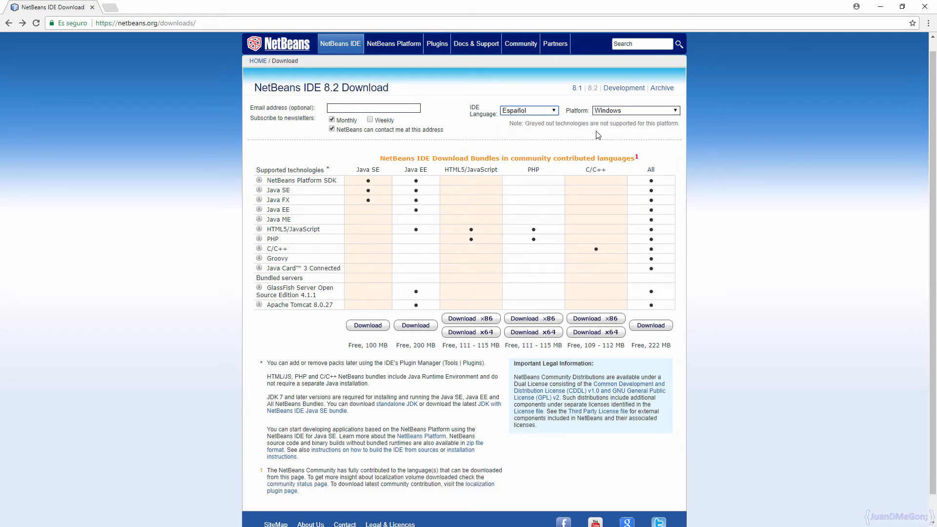
Step: Check the available platforms and download the Java SE bundle for Windows
left_click(617, 112)
left_click(616, 113)
left_click(620, 109)
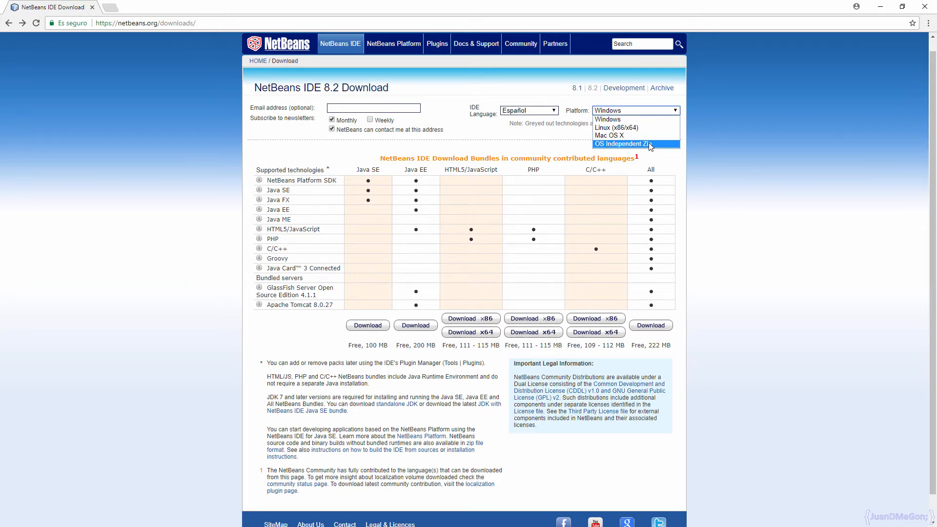
left_click(566, 141)
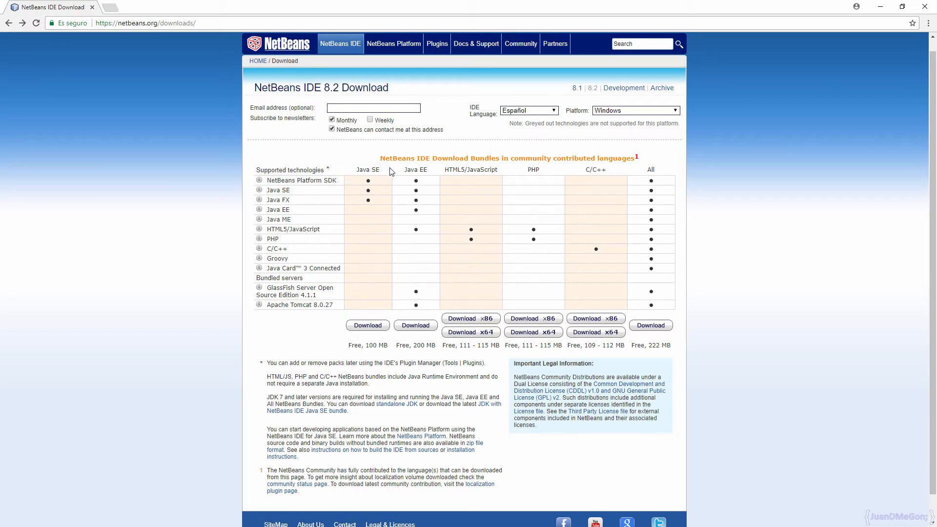
left_click(369, 327)
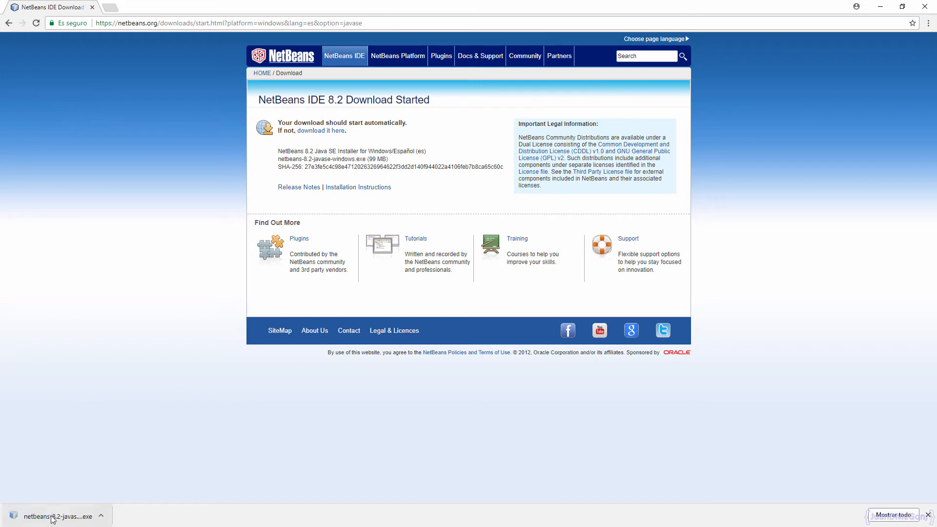
Step: Run the downloaded NetBeans installer and accept the terms of the license agreement
left_click(52, 517)
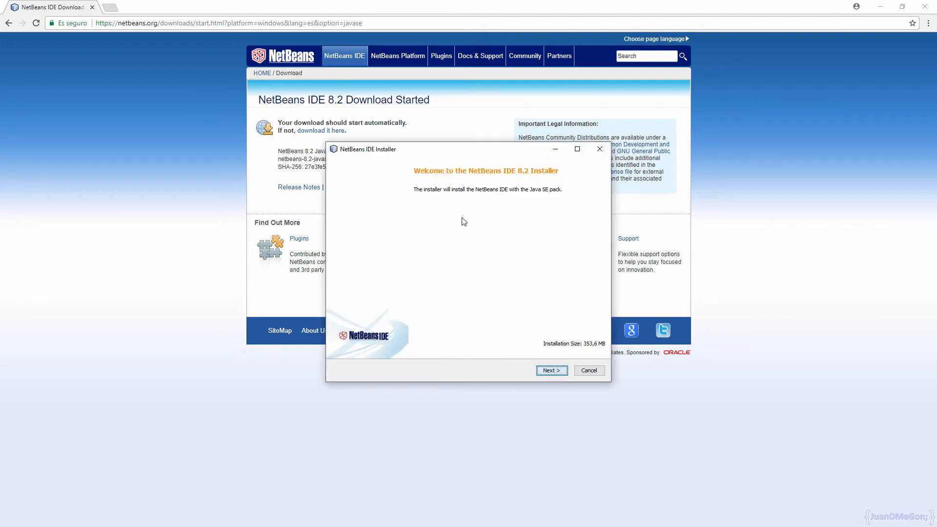
key("Return")
key("space")
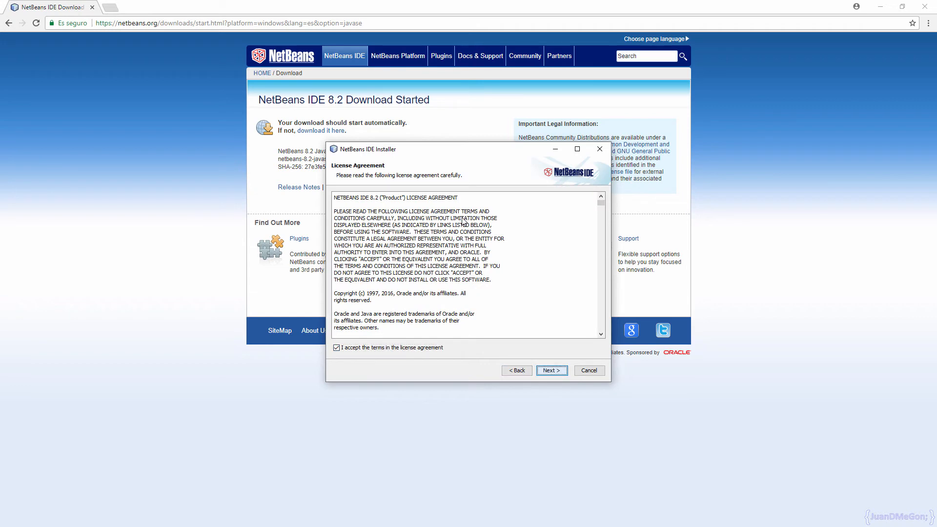
key("Return")
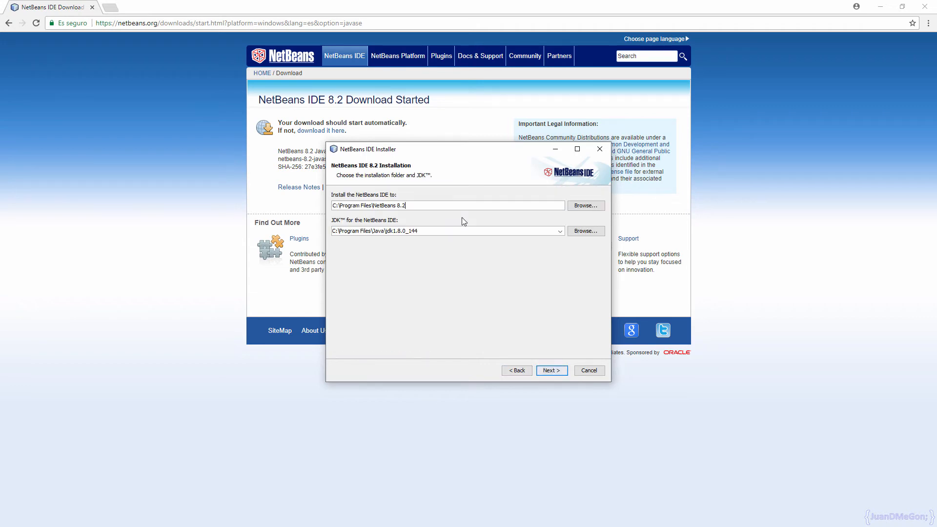
Step: Review the installation folder and the JDK path proposed for the NetBeans IDE
key("Tab")
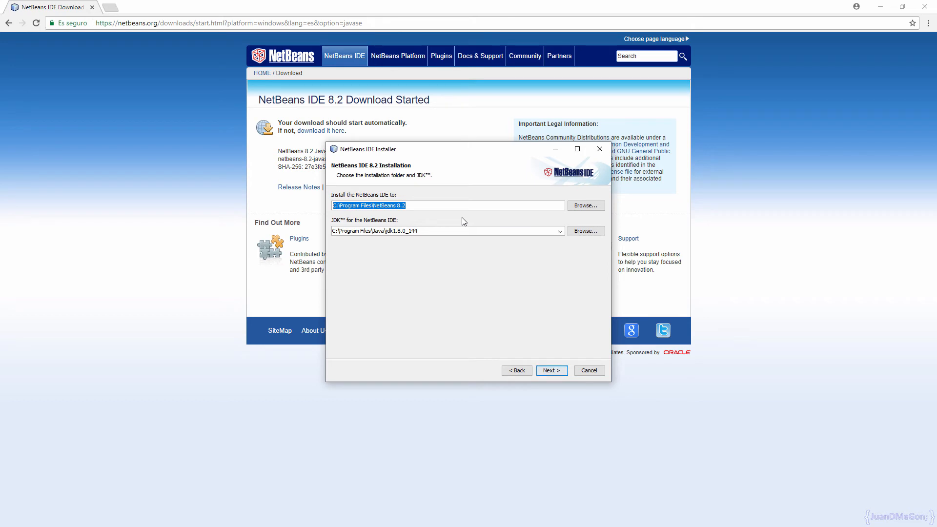
key("Tab")
key("Tab")
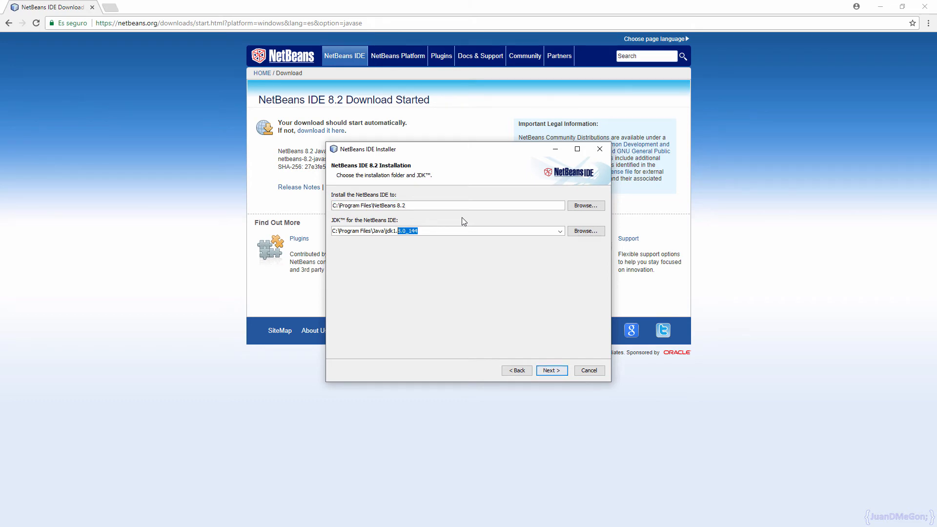
key("End")
key("shift+Left")
key("shift+Left")
key("shift+Left")
key("Right")
key("shift+Left")
key("shift+Left")
key("shift+Left")
key("shift+Home")
key("Tab")
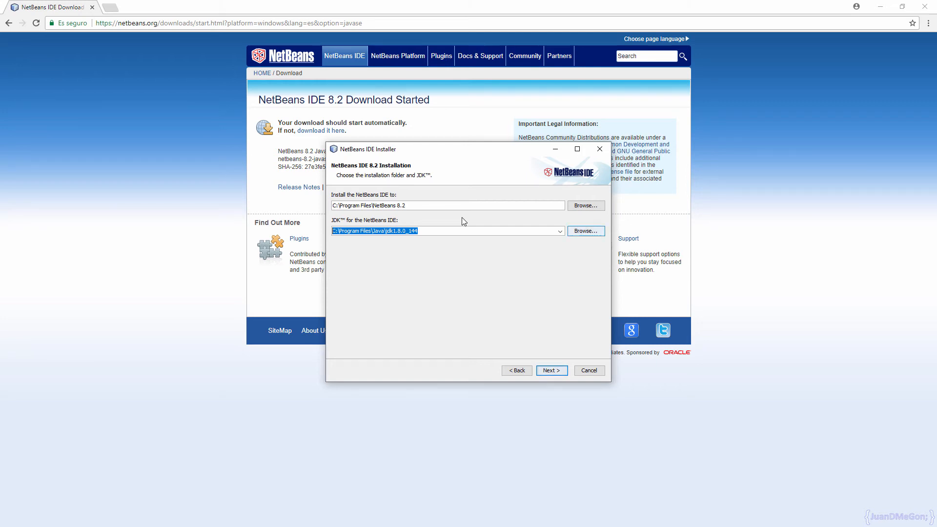
Step: Browse to the Java folder, choose jdk1.8.0_144 as the JDK for the IDE and continue to the installation summary
key("space")
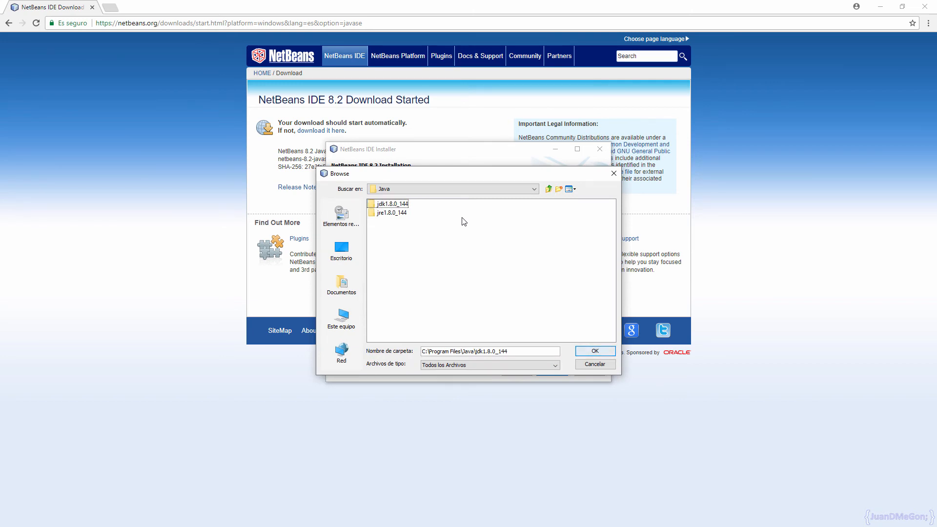
key("Down")
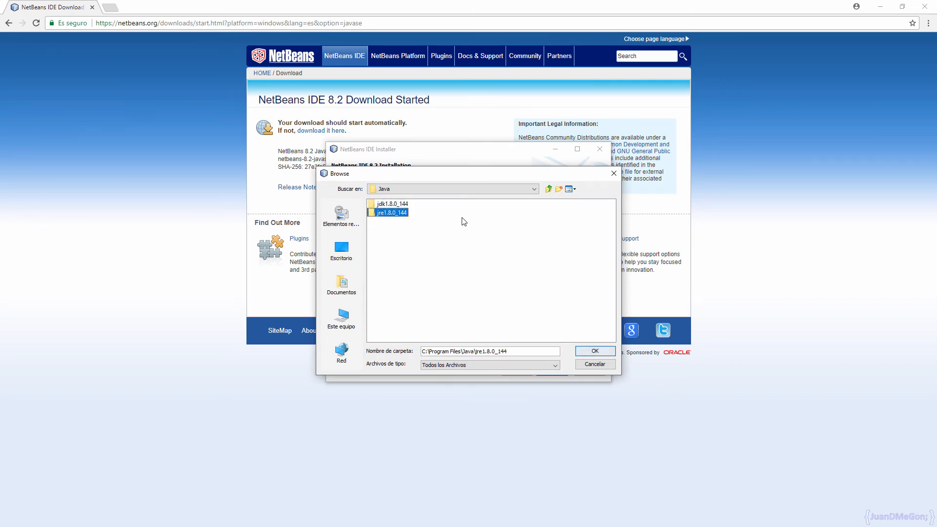
key("Up")
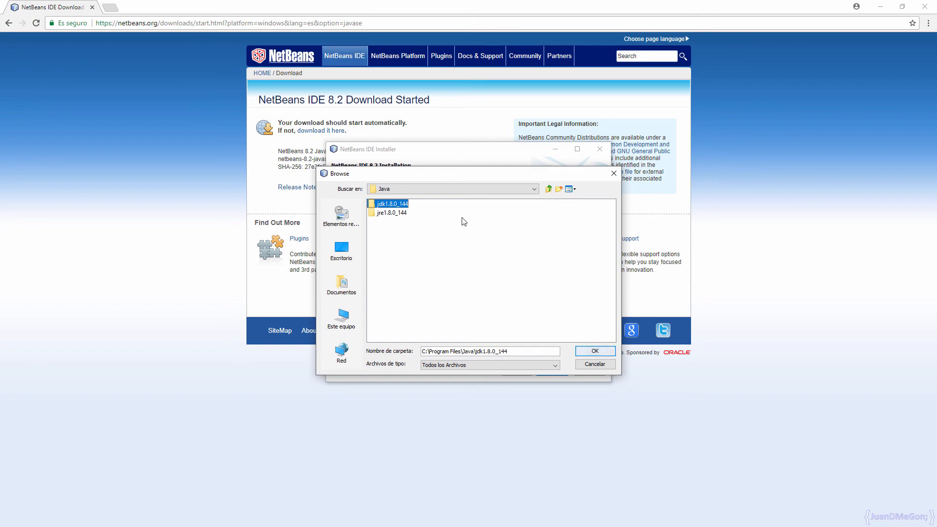
key("Down")
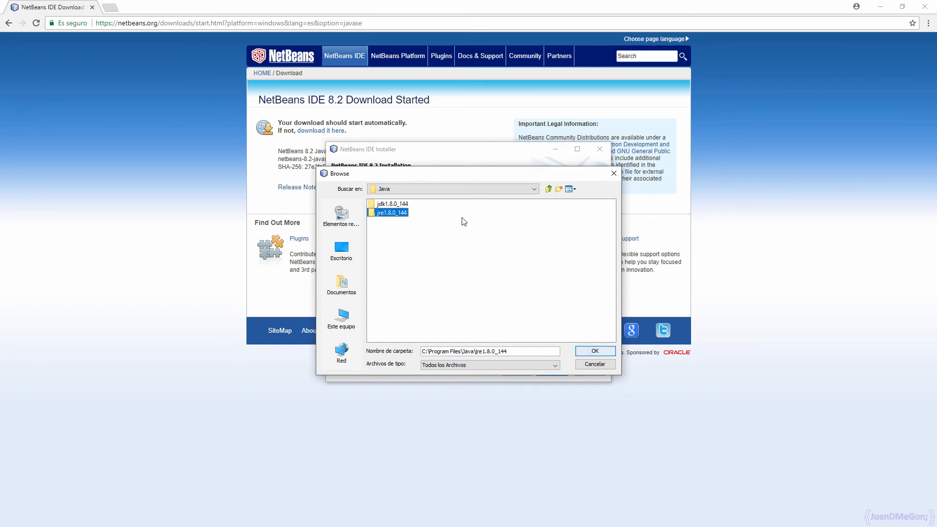
key("Up")
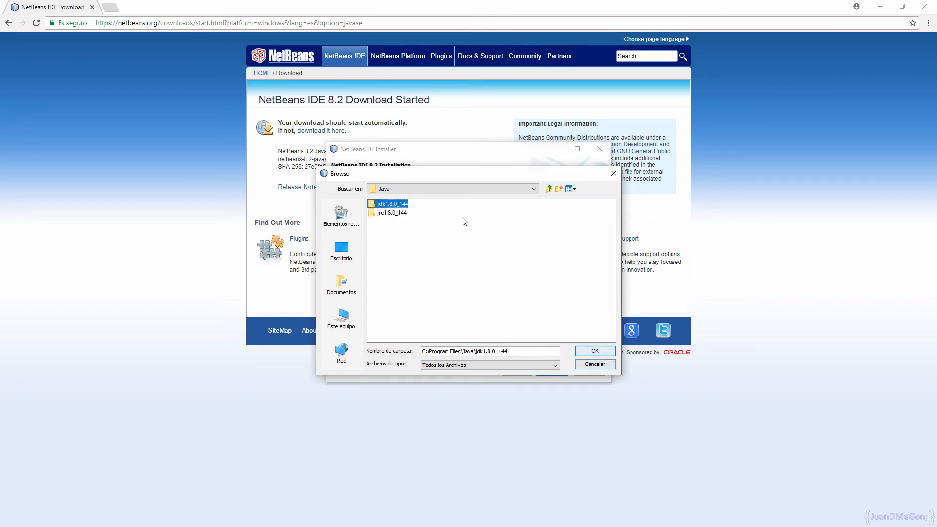
key("Return")
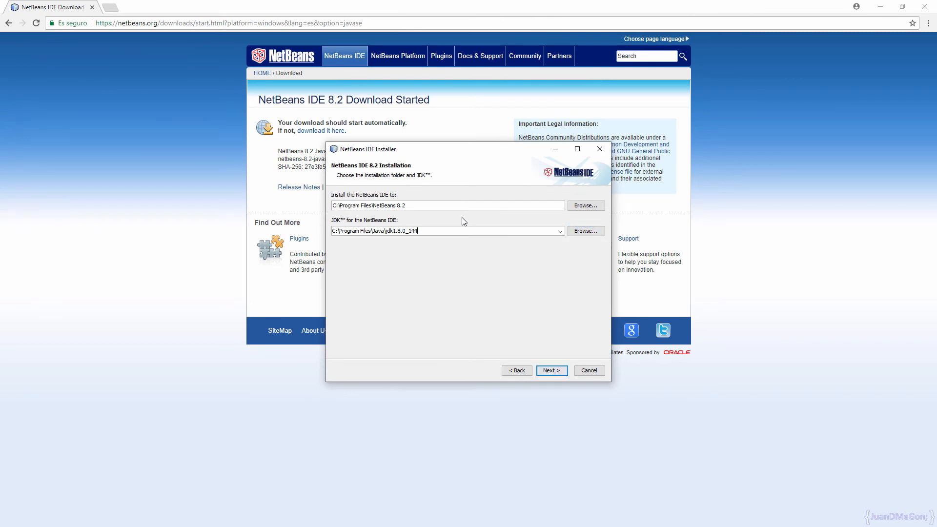
key("Return")
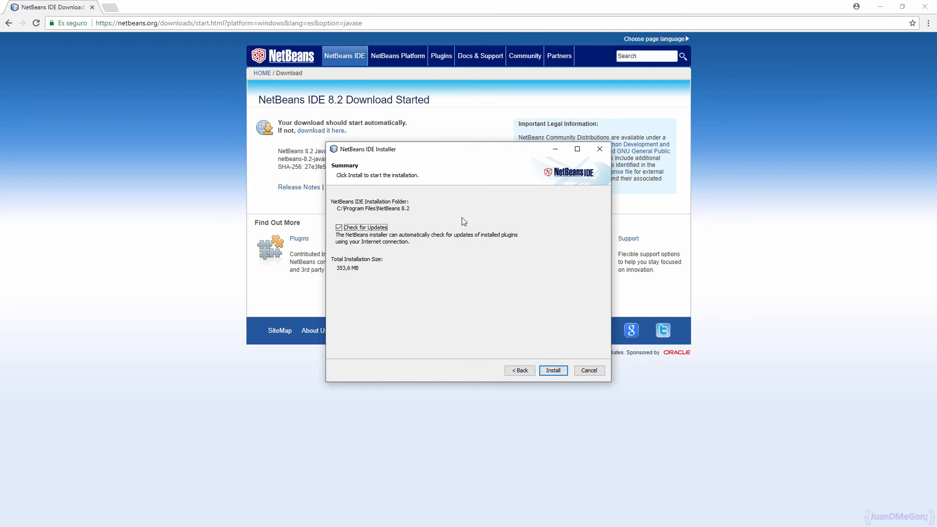
Step: Install NetBeans IDE with Check for Updates enabled and finish the setup
key("Return")
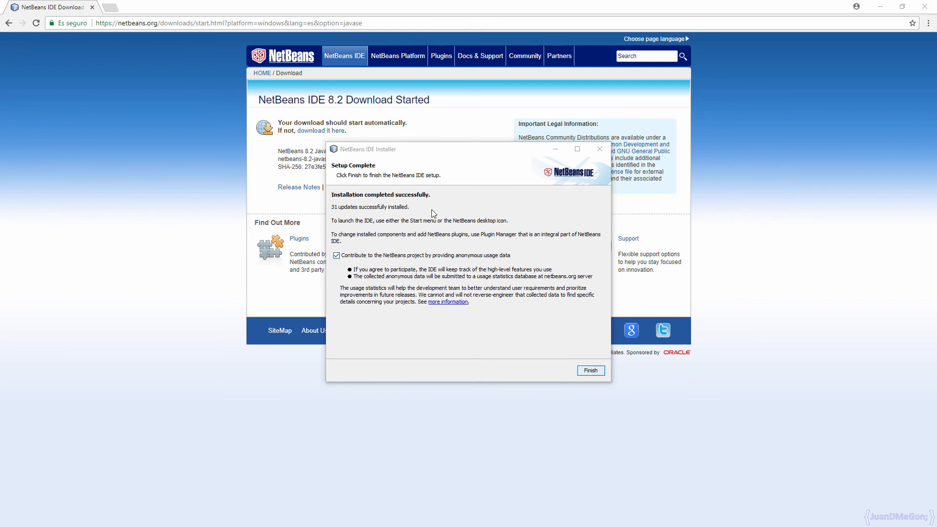
left_click(385, 257)
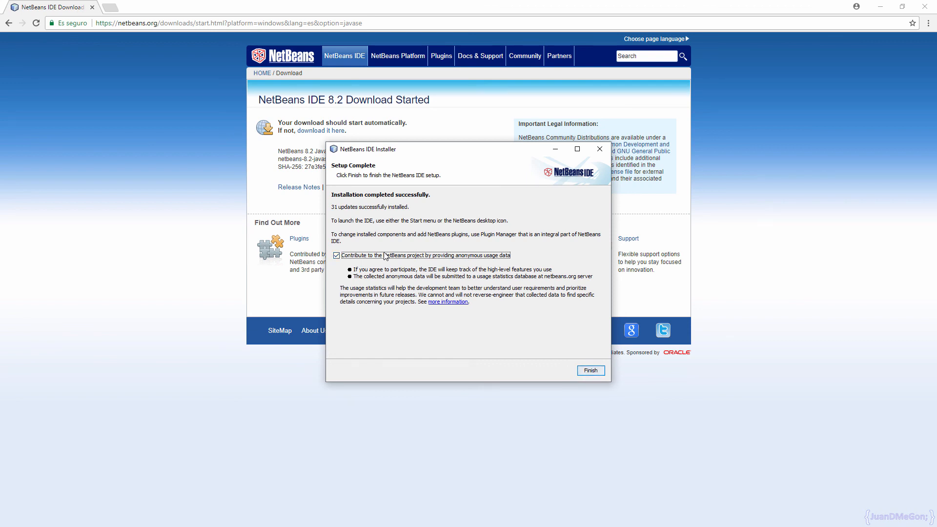
left_click(591, 371)
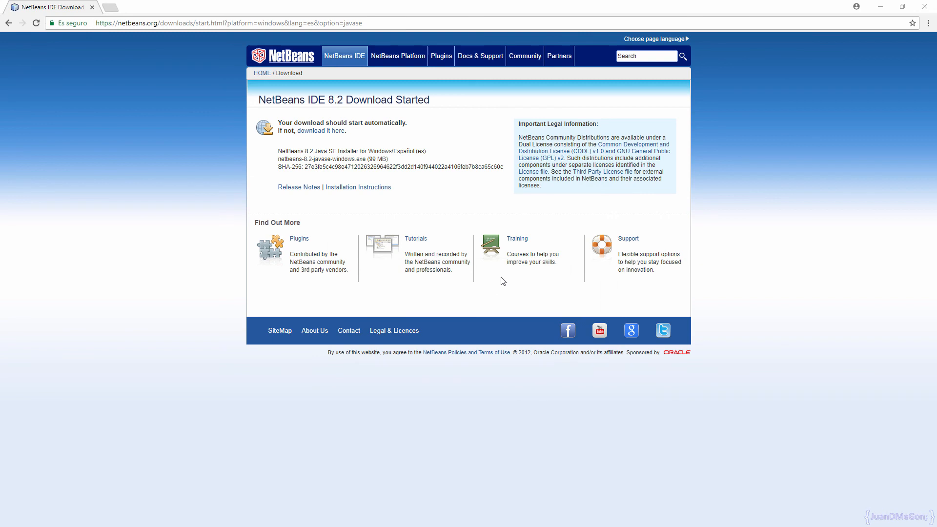